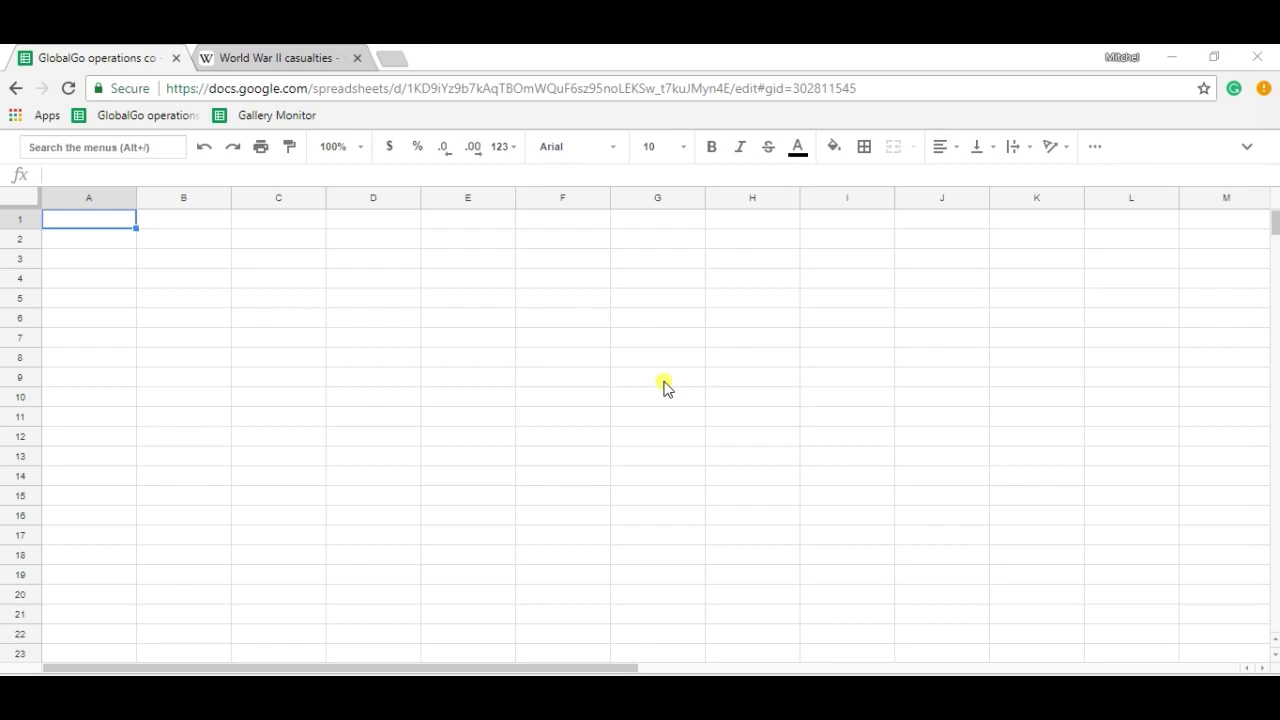
Review the Wikipedia World War II casualties table in Chrome.
click(236, 57)
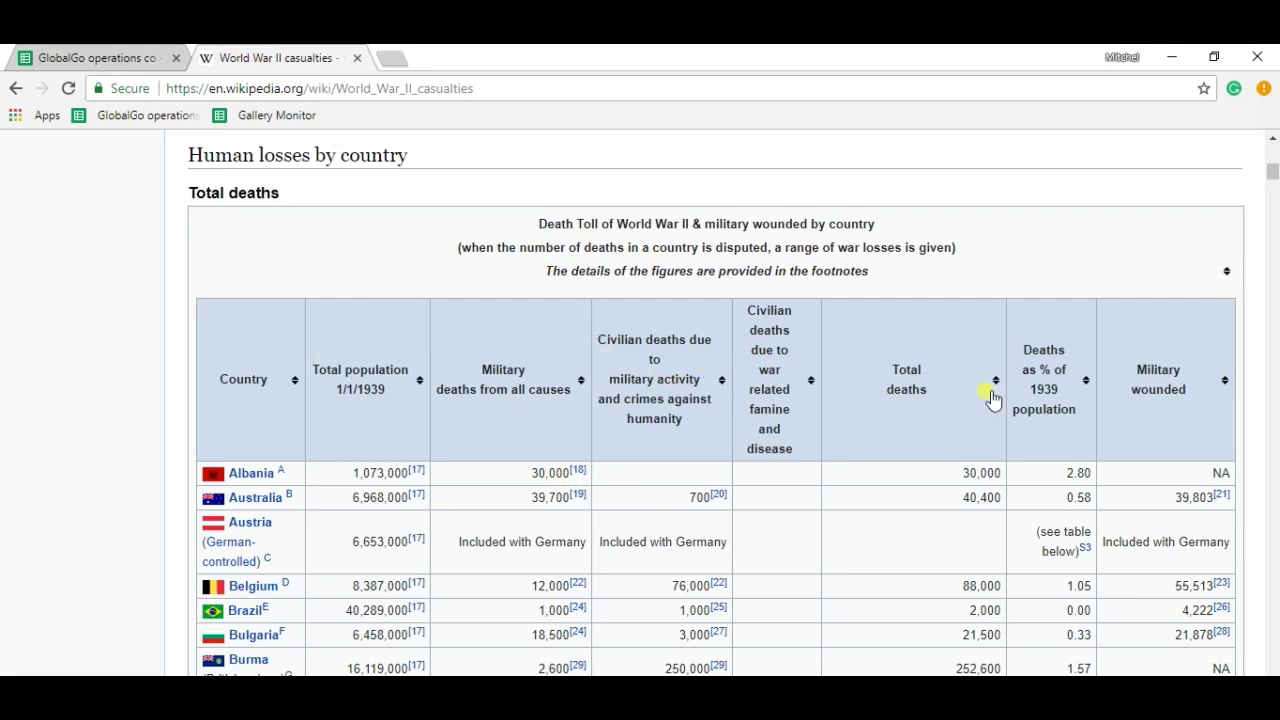
scroll(690, 410, down, 2)
scroll(872, 479, down, 1)
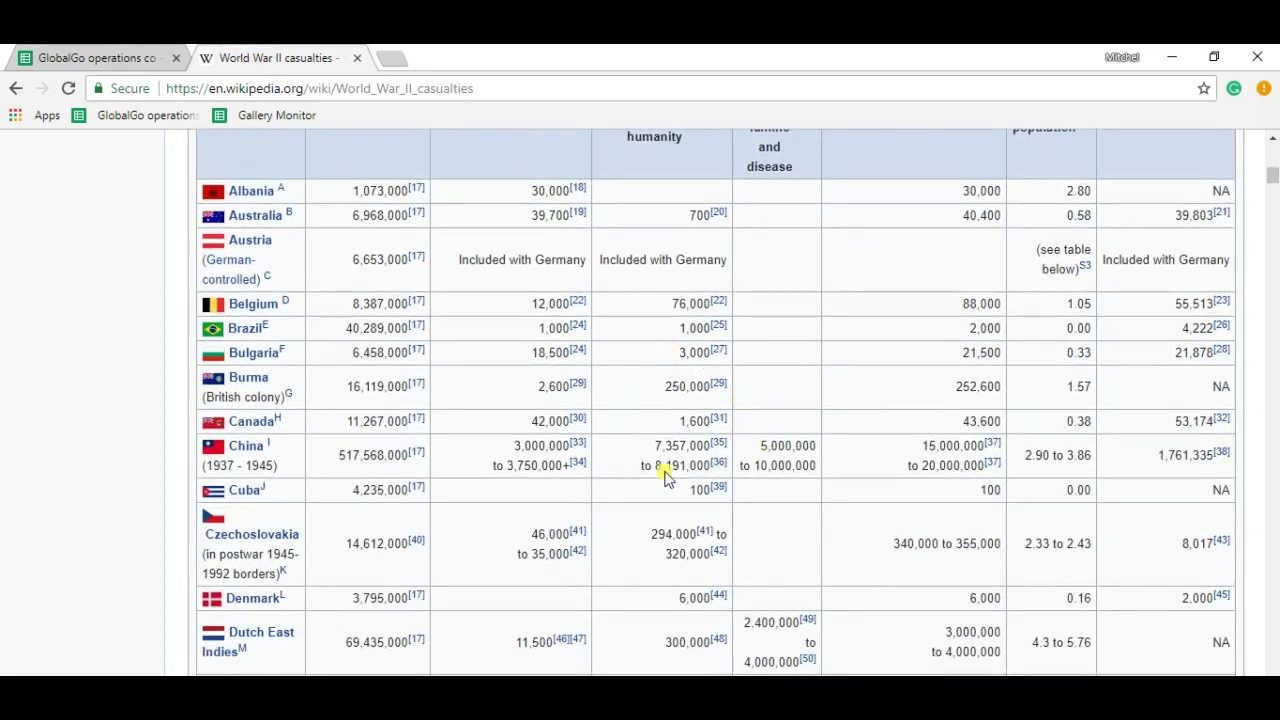
Start an IMPORTHTML formula with empty quotes in cell A1 of the GlobalGo sheet.
click(62, 54)
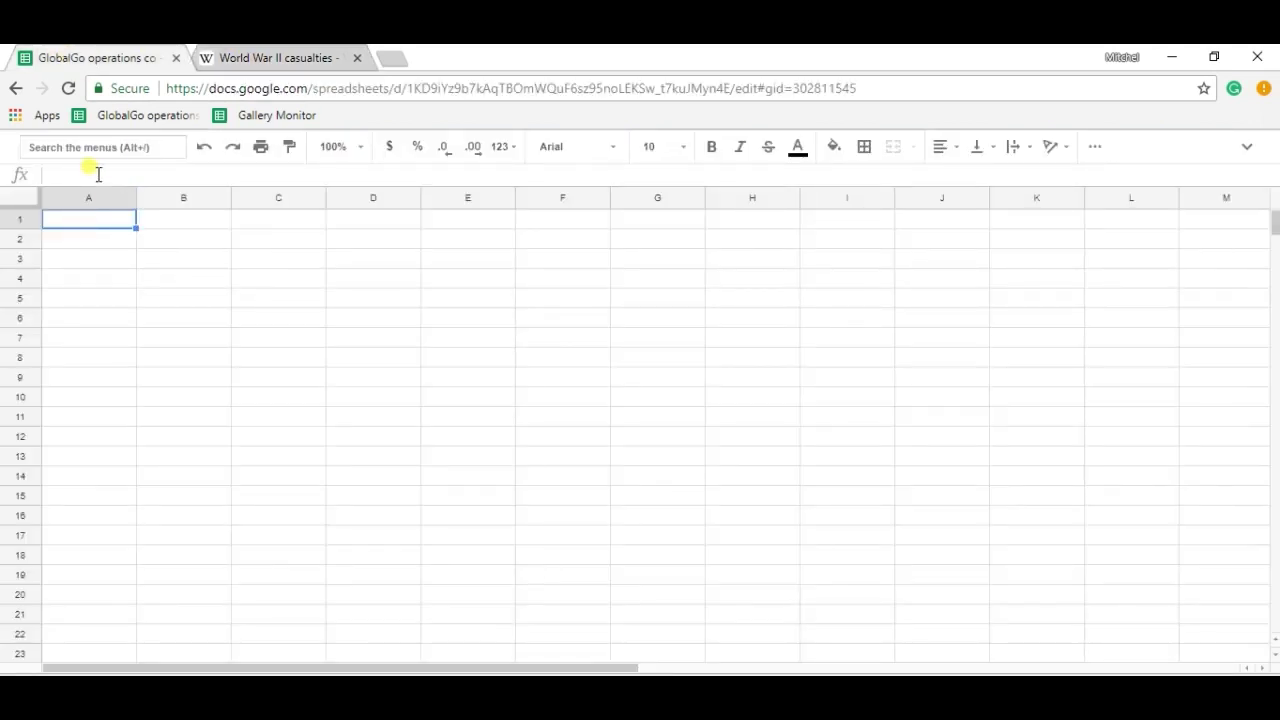
text(=)
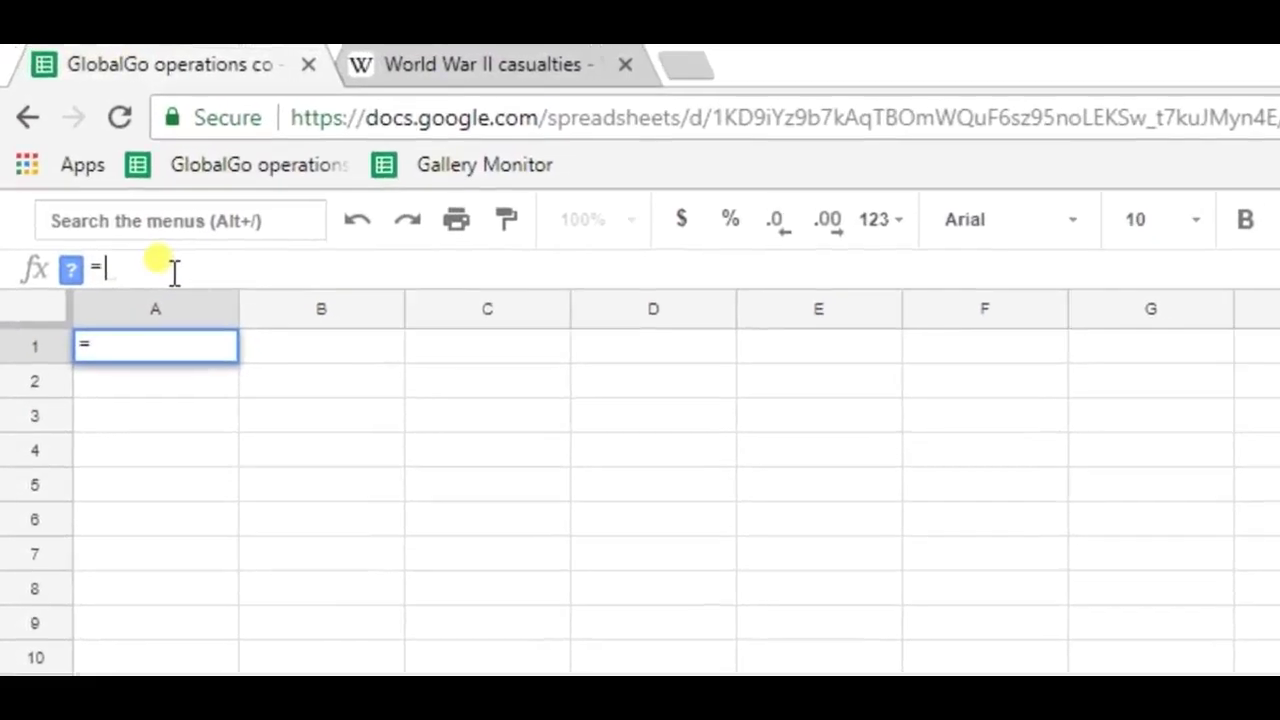
text(impo)
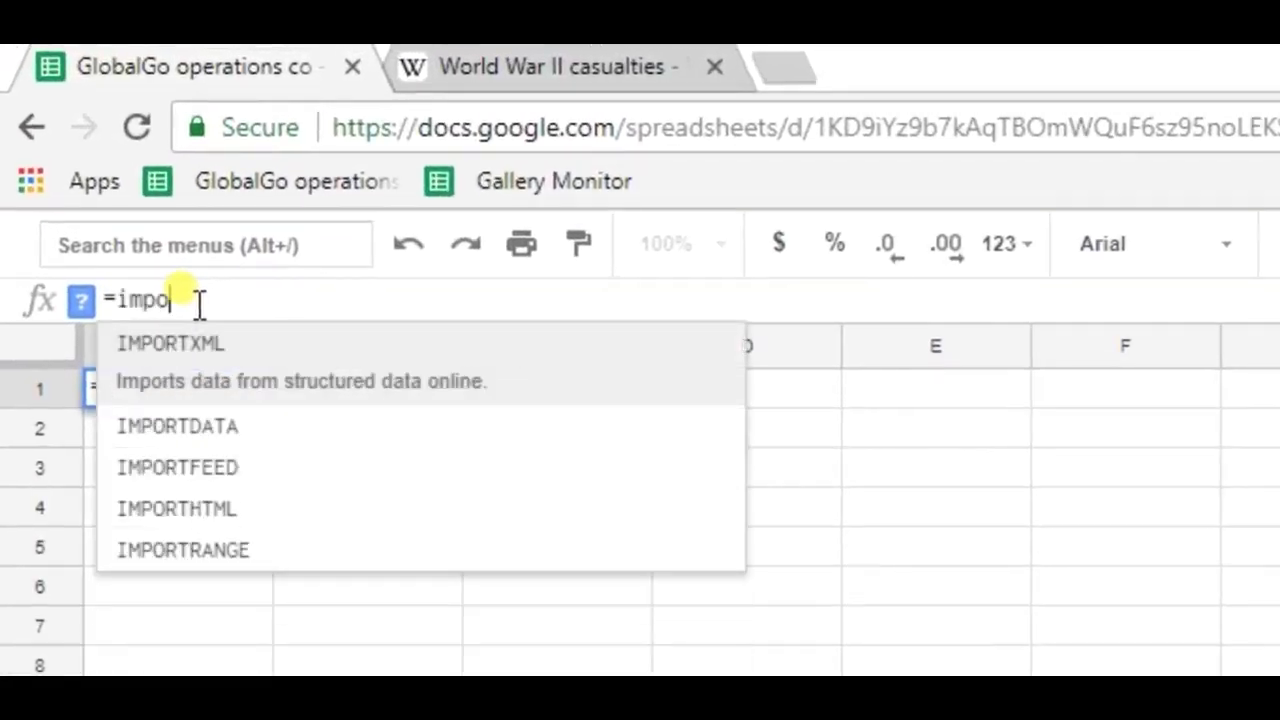
click(292, 512)
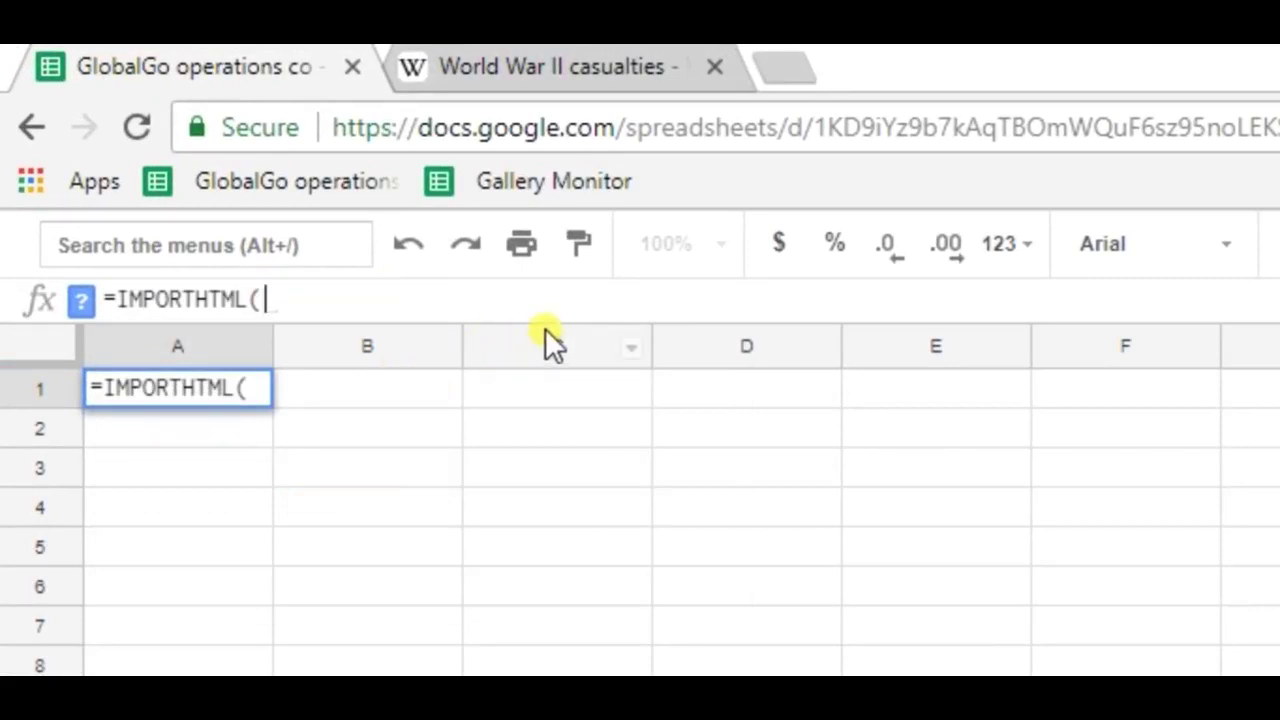
text("")
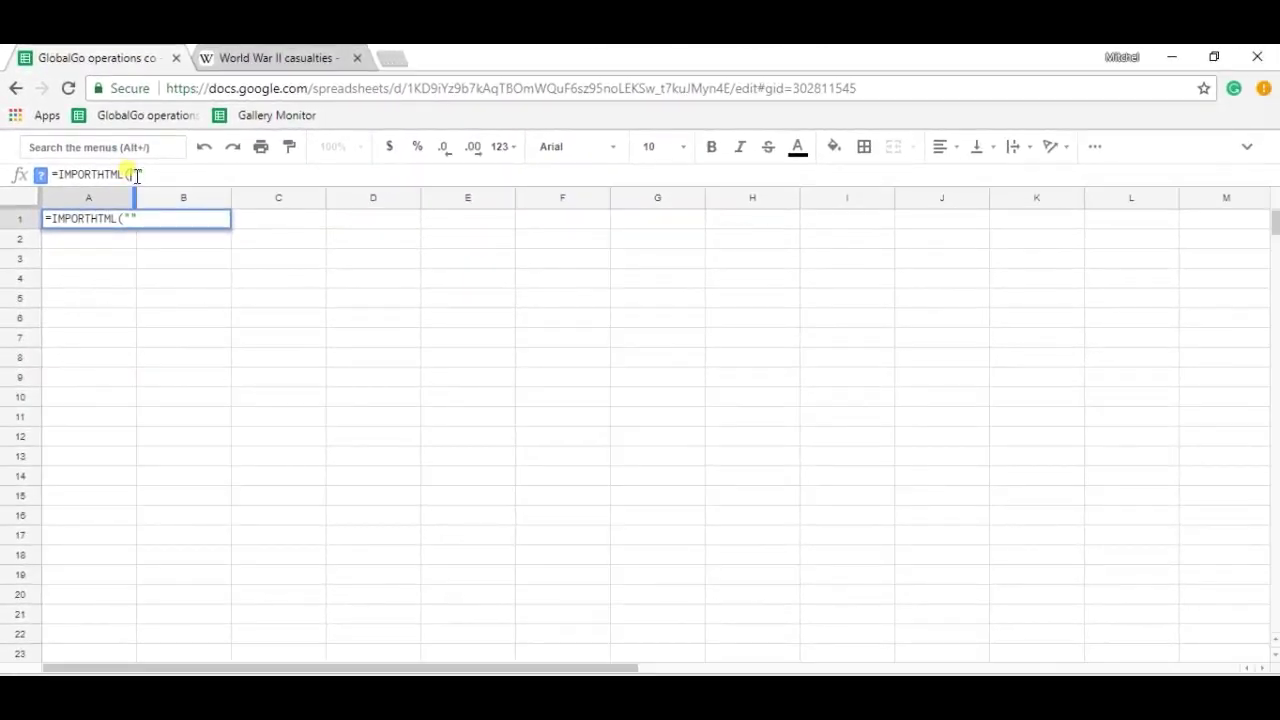
Copy the Wikipedia casualties page URL and paste it inside the formula's quotes.
click(284, 58)
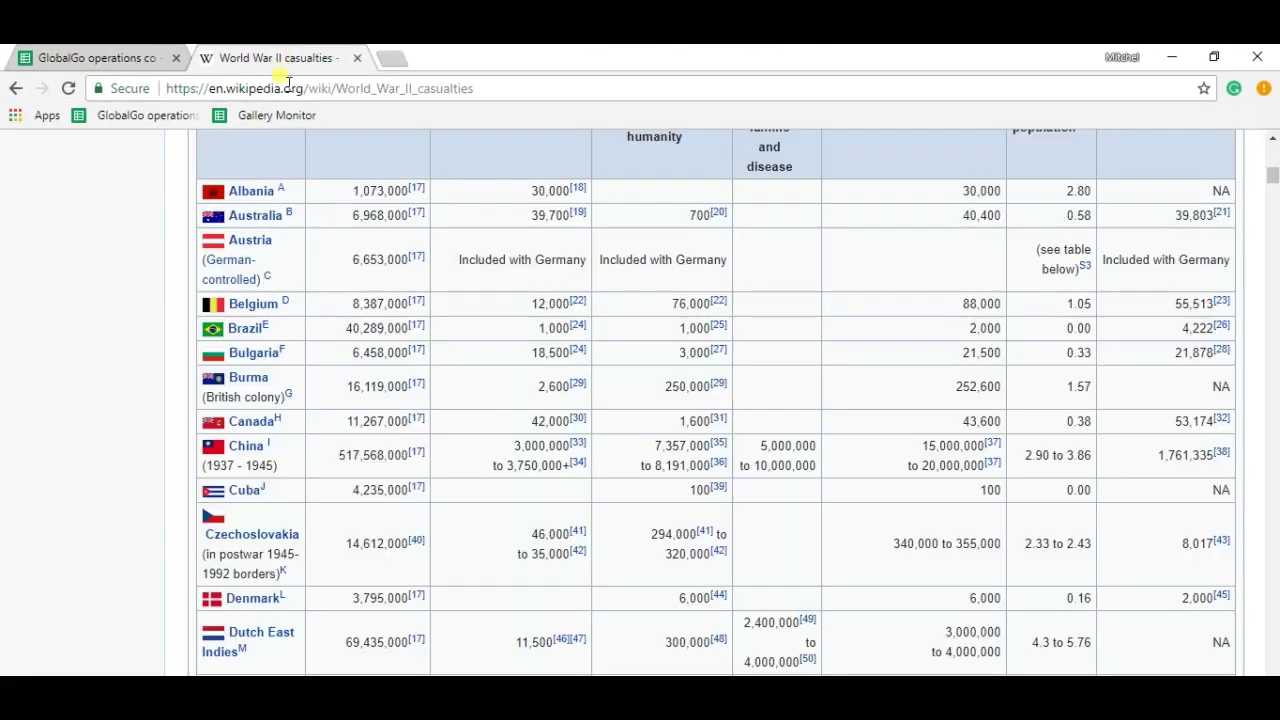
click(283, 88)
key(ctrl+c)
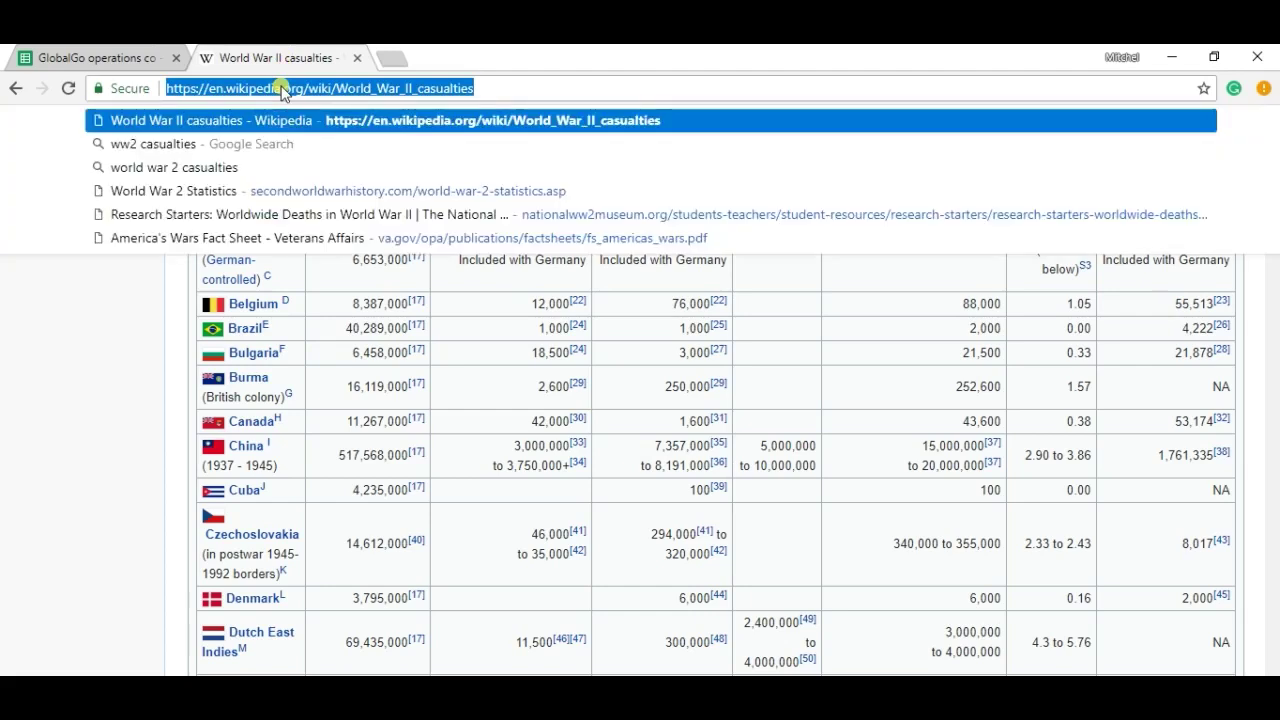
click(110, 57)
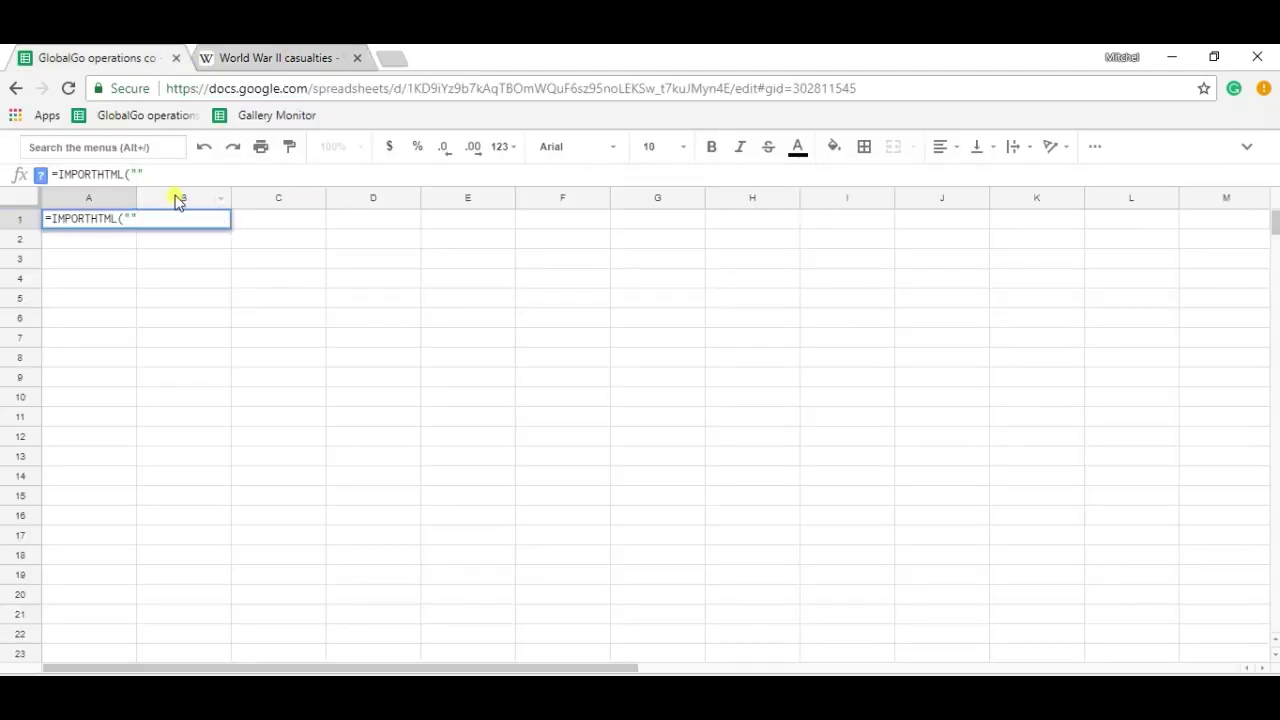
key(ctrl+v)
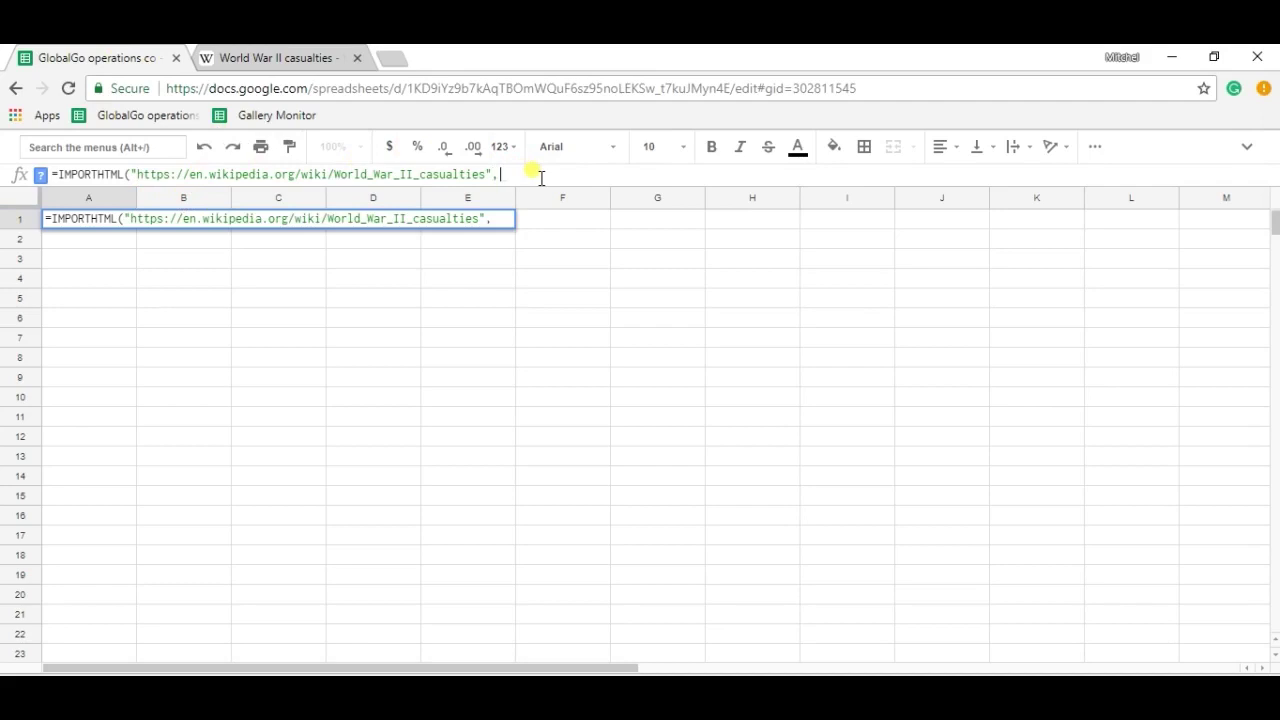
Inspect the Total deaths table's HTML element in Chrome DevTools, then close the inspector.
click(330, 57)
scroll(680, 455, up, 3)
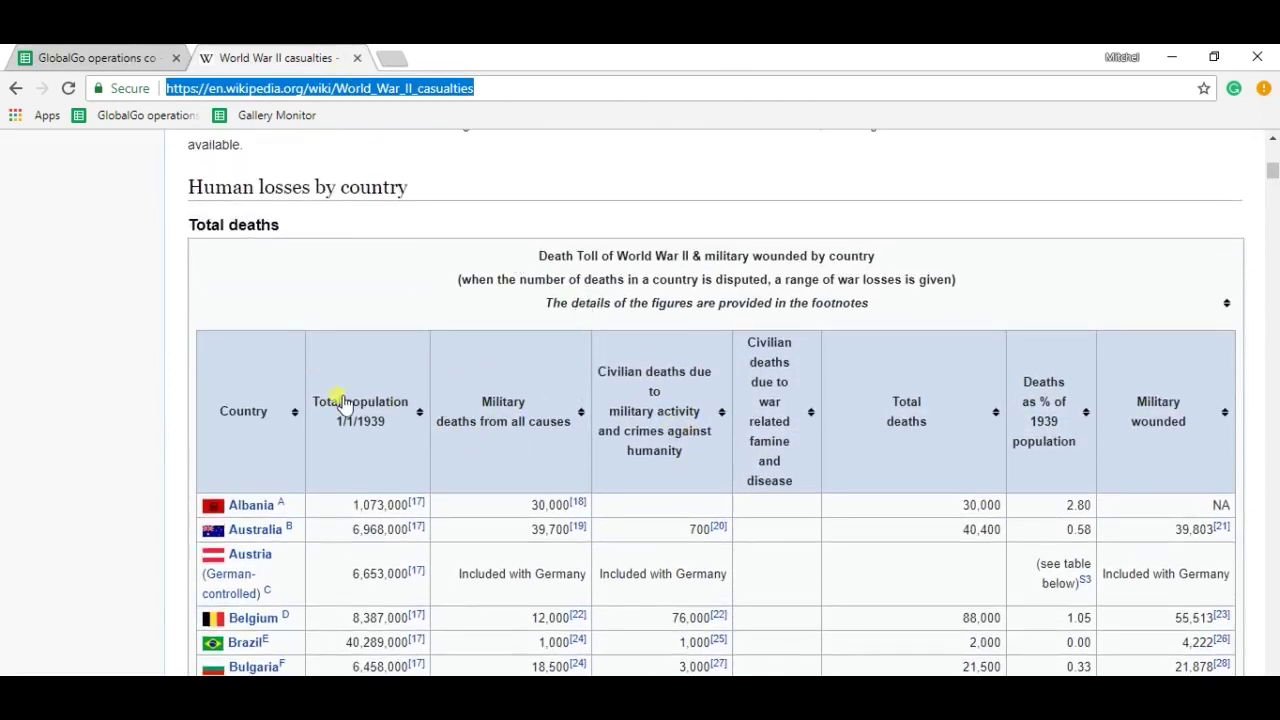
right_click(296, 358)
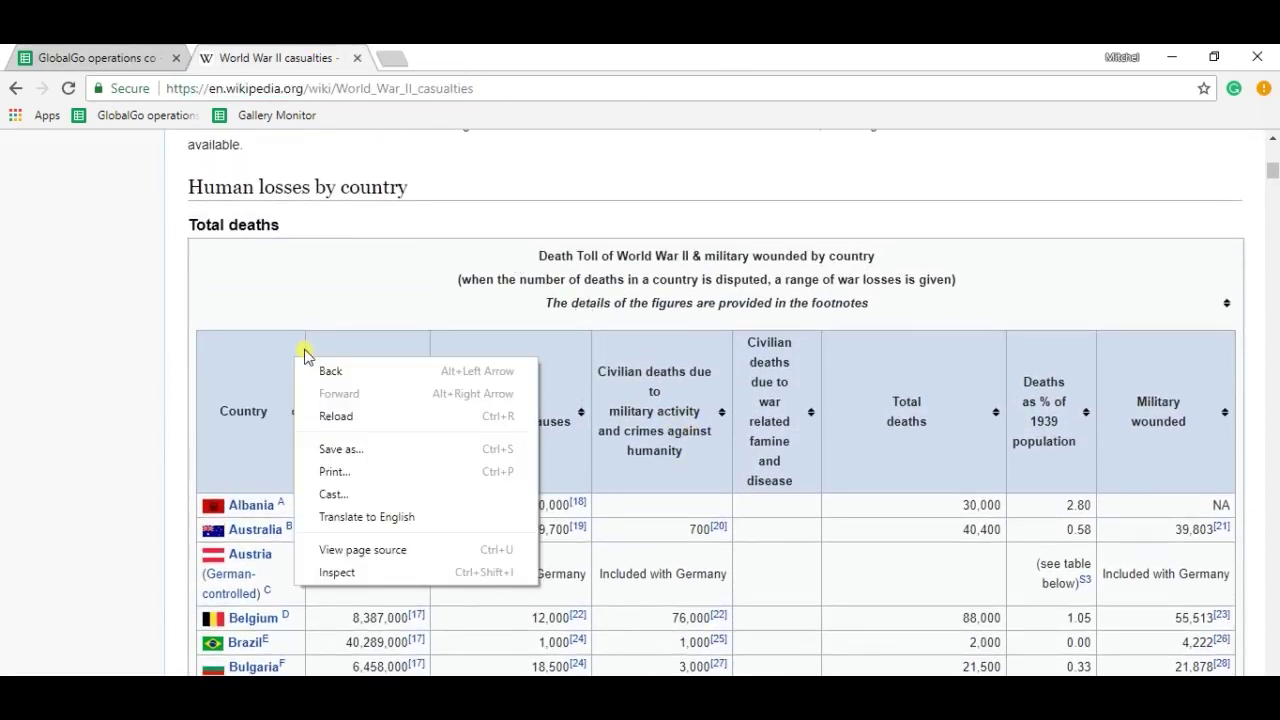
click(417, 572)
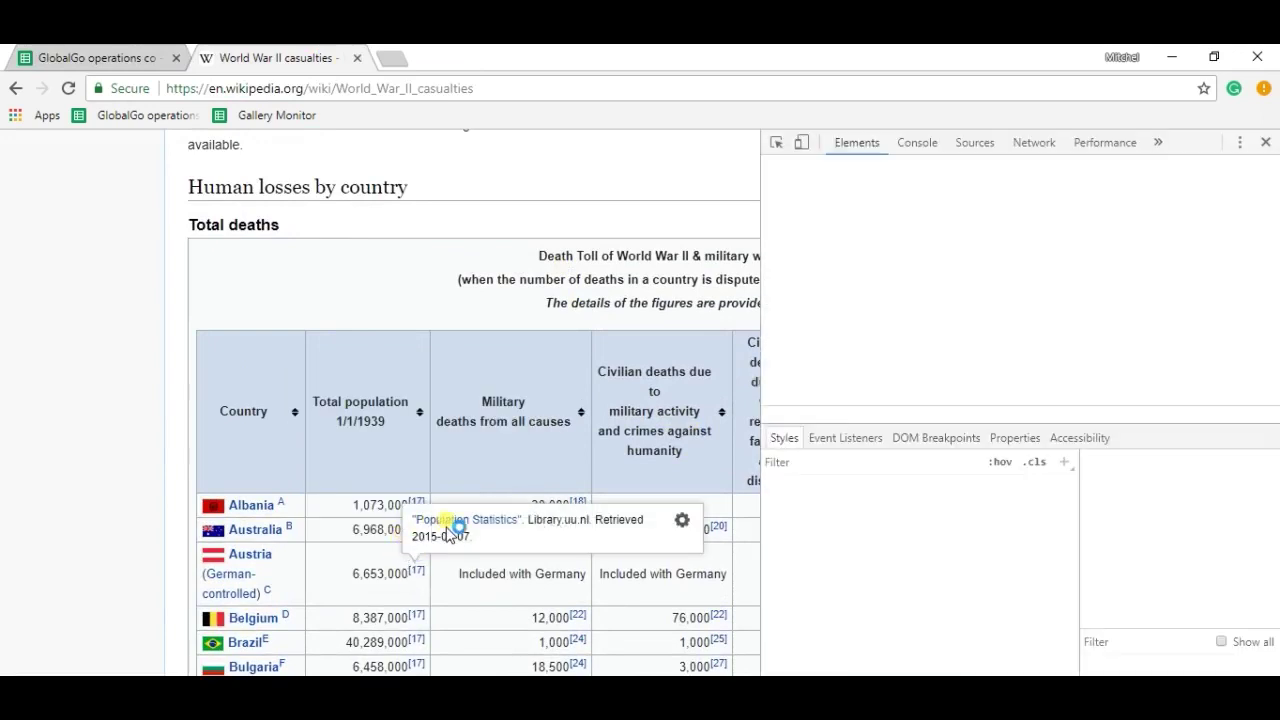
scroll(403, 370, down, 5)
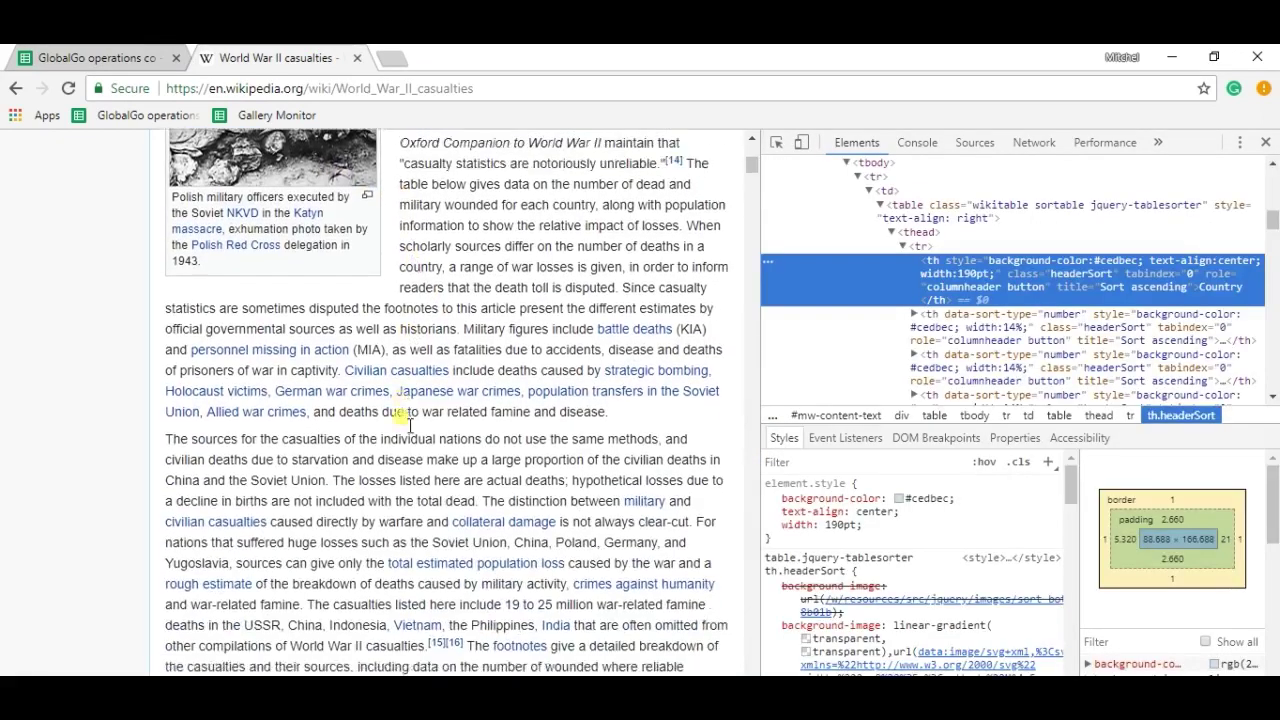
scroll(444, 450, down, 1)
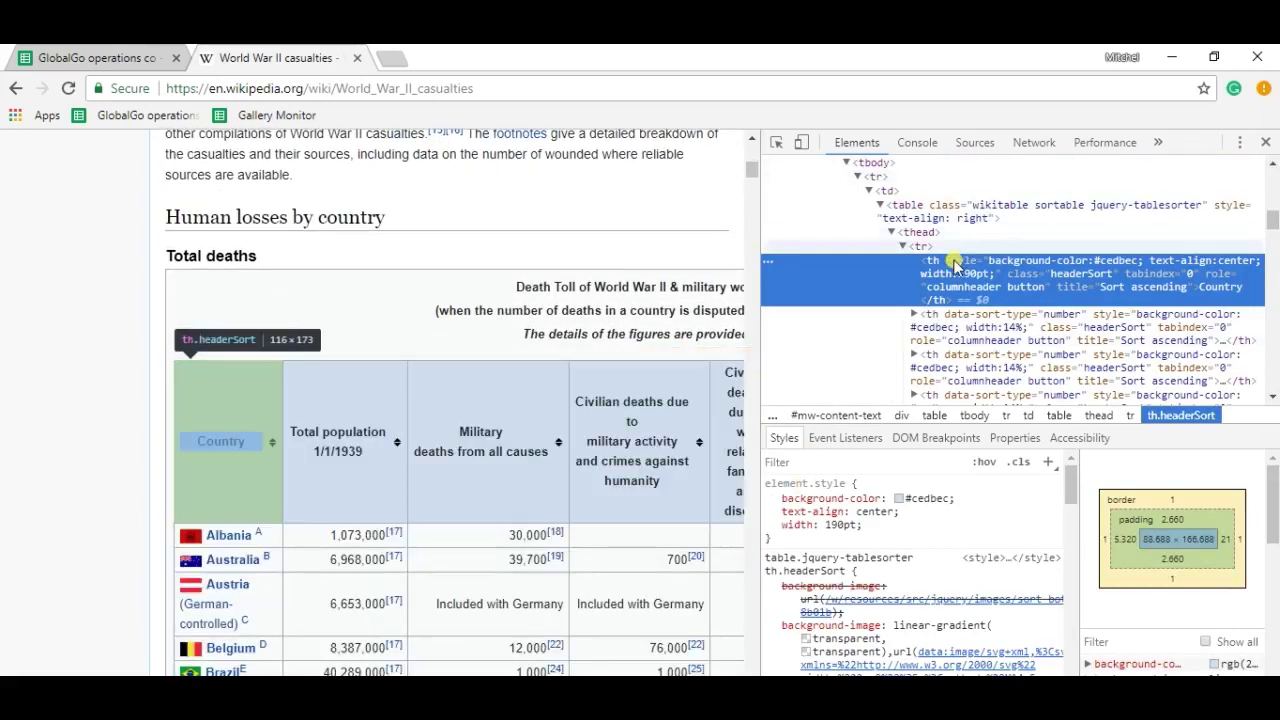
click(925, 207)
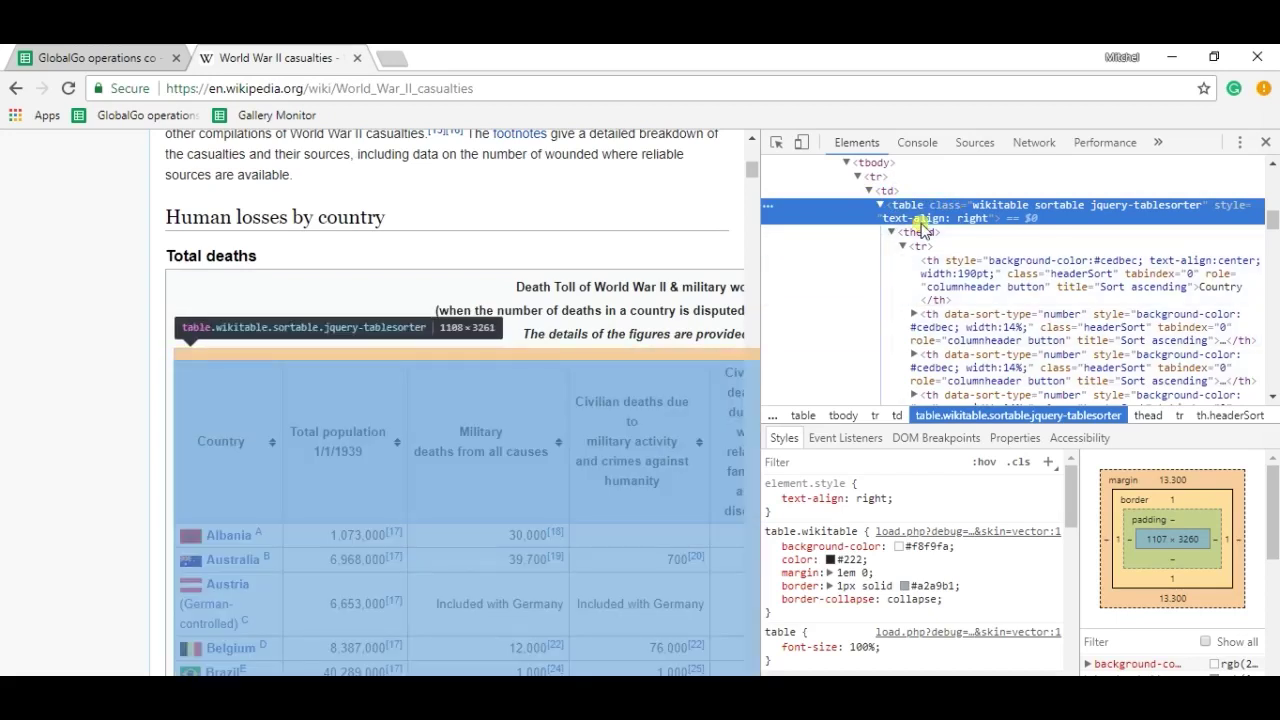
scroll(922, 228, up, 2)
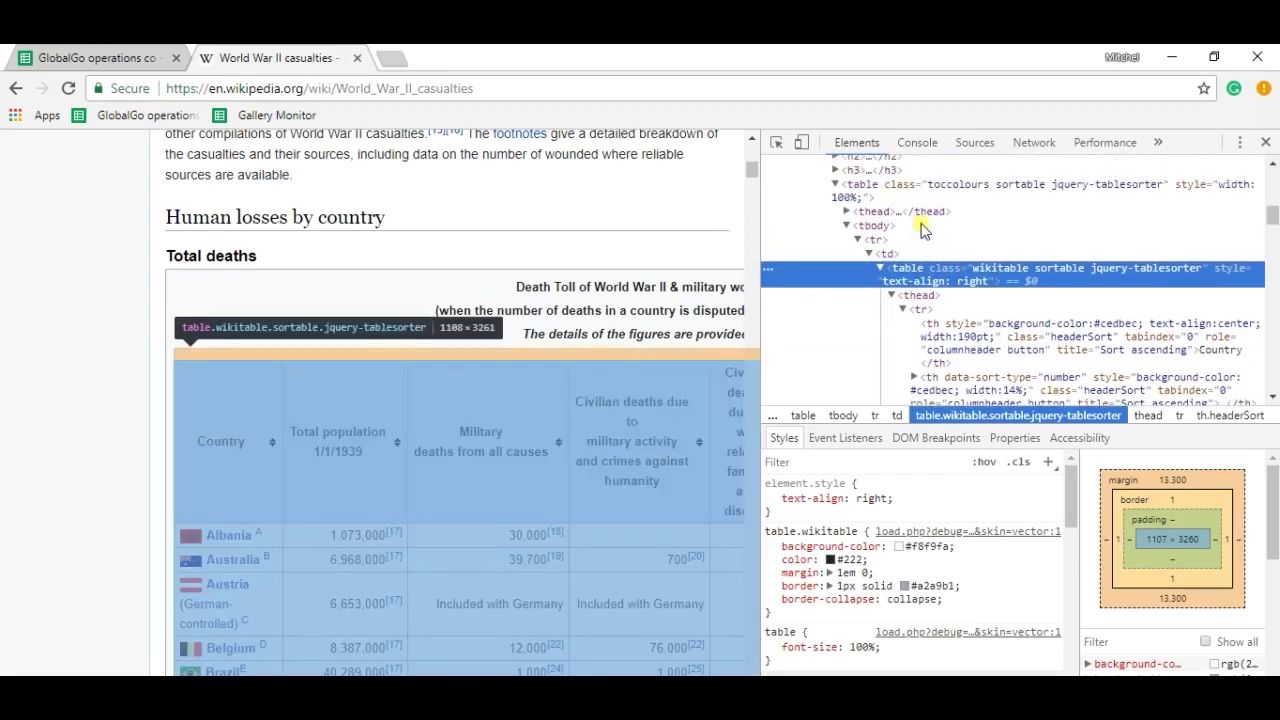
scroll(920, 227, up, 1)
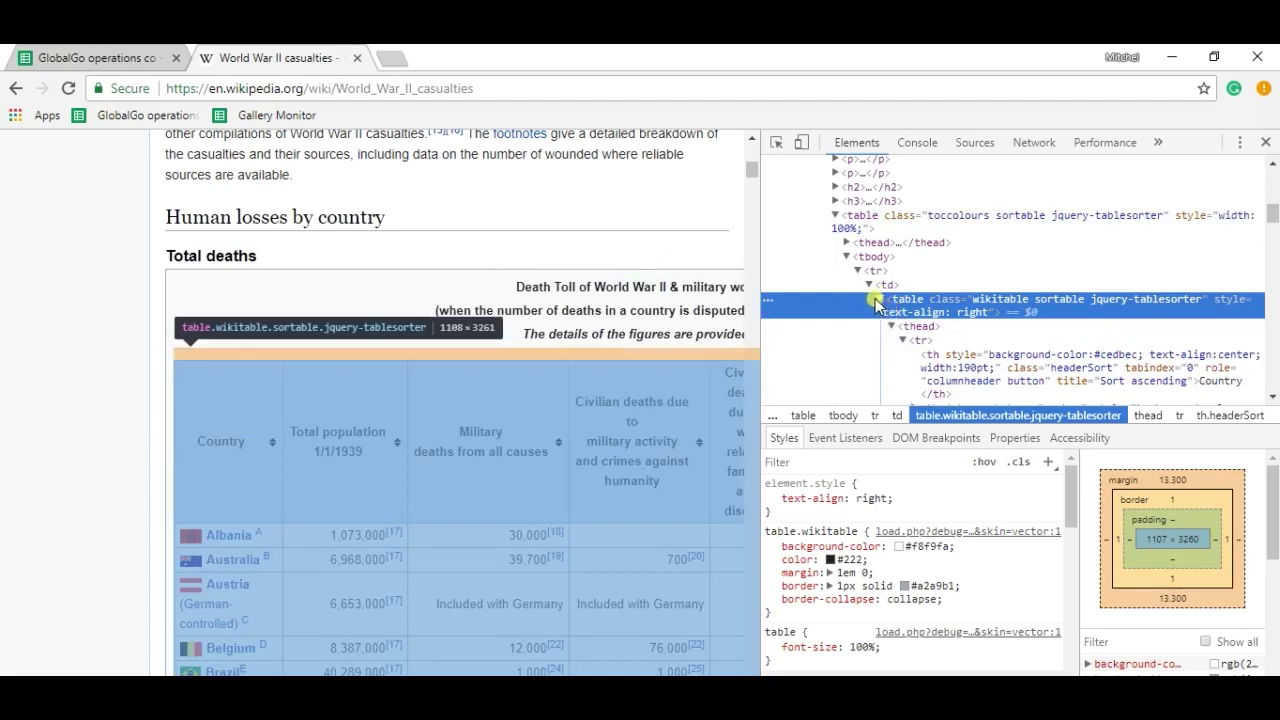
click(1265, 143)
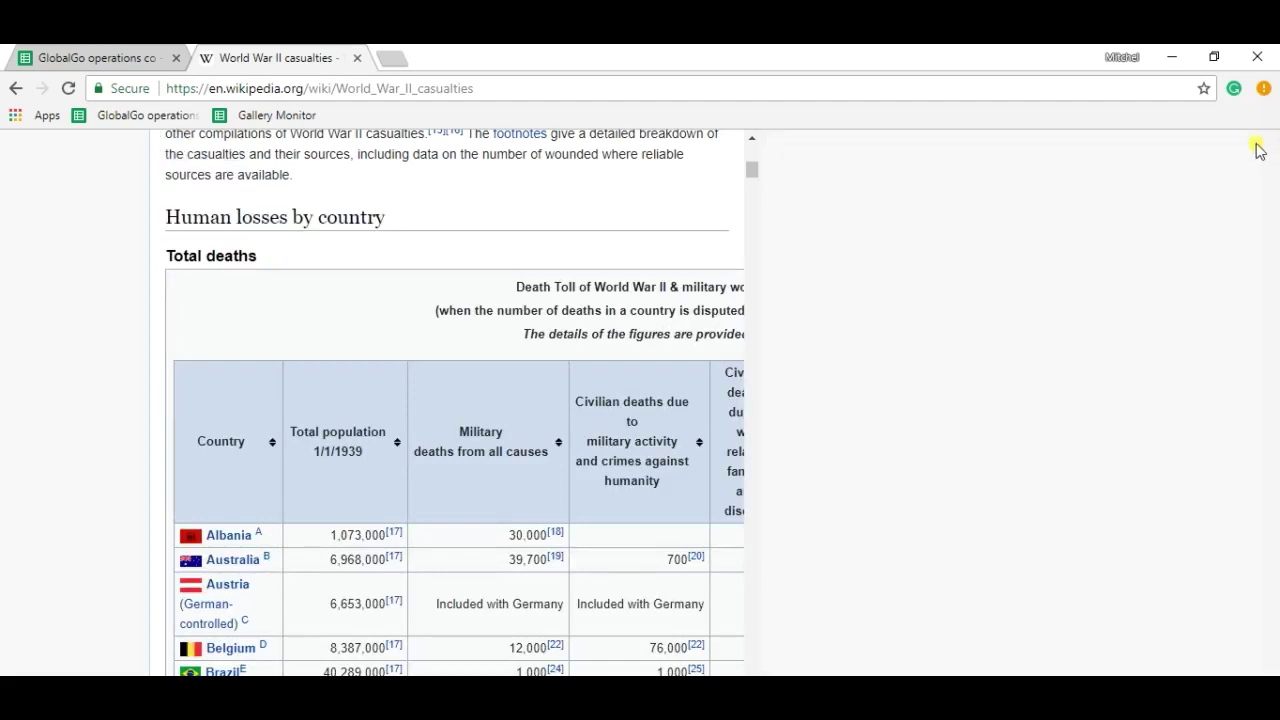
Finish A1's formula with "table",2 after rechecking the Wikipedia table, and enter it.
click(84, 57)
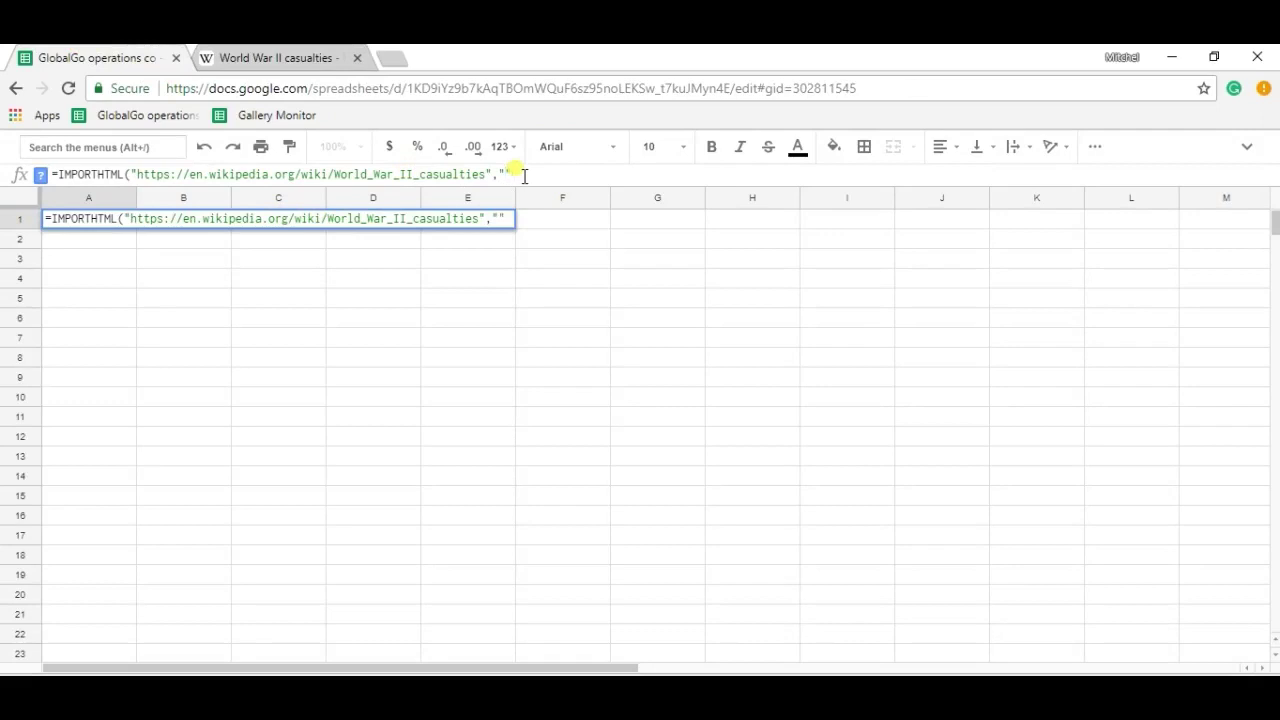
text(able",)
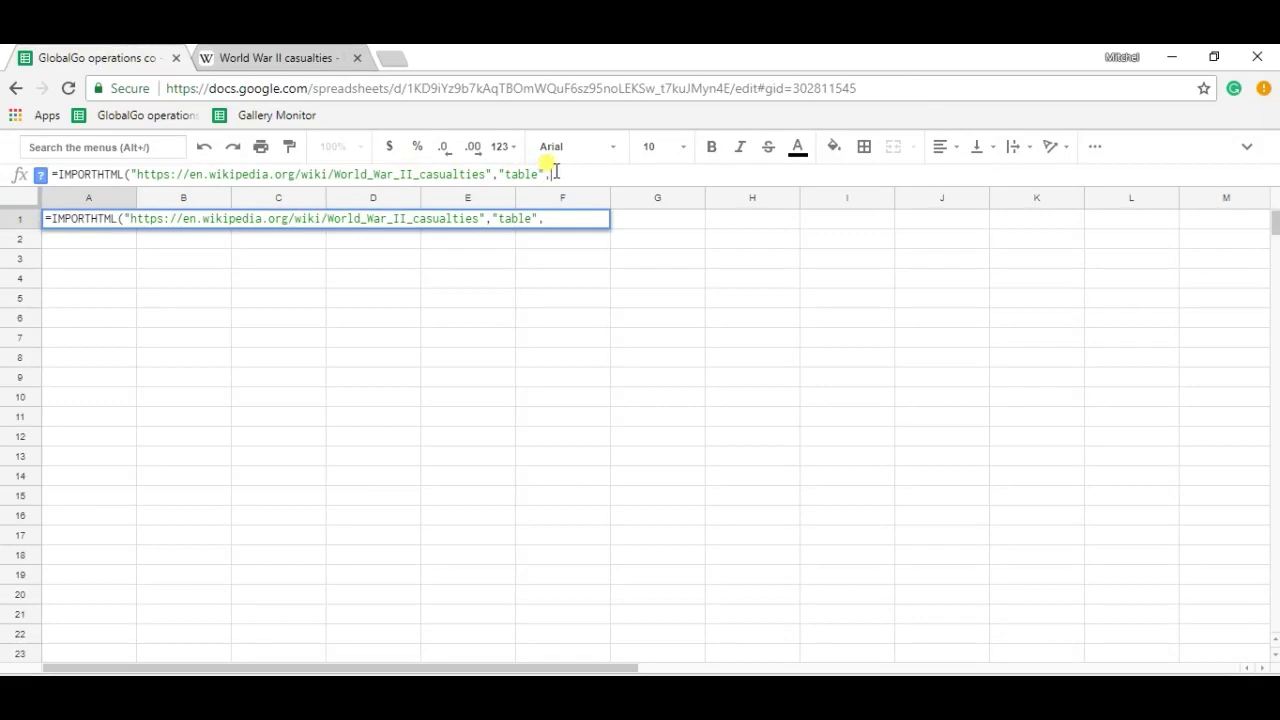
text(2)
click(310, 57)
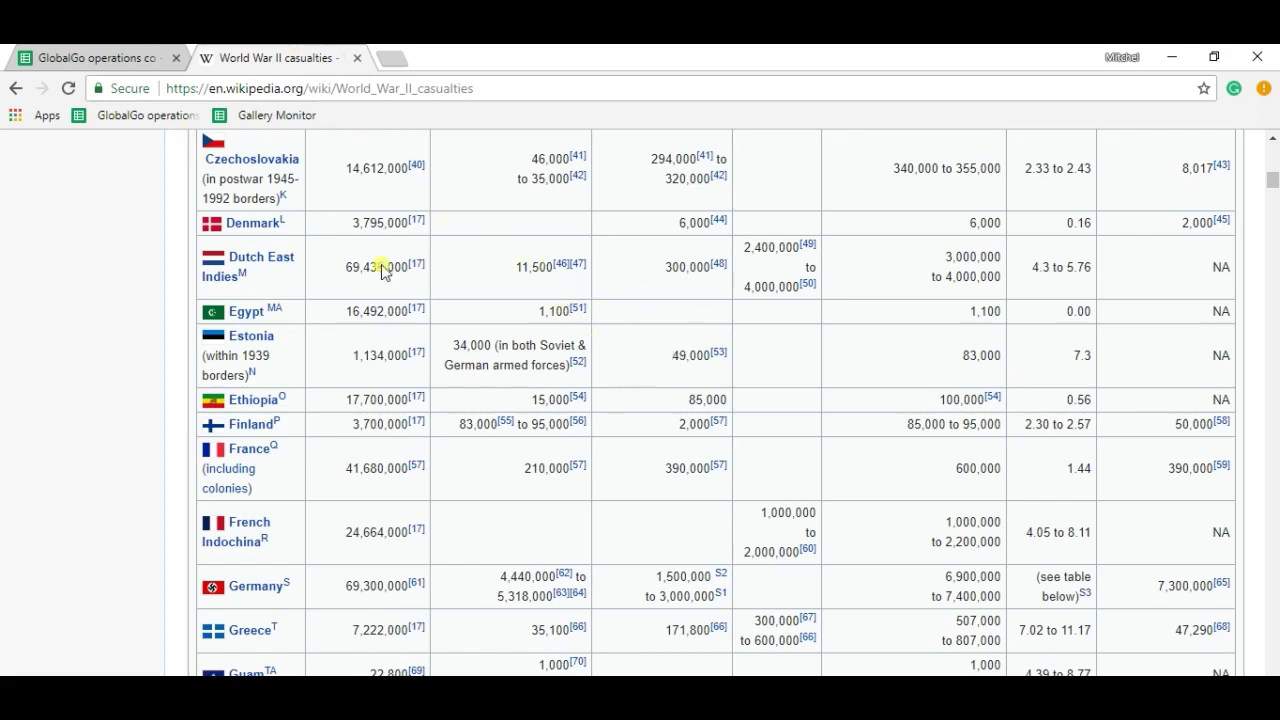
scroll(506, 329, up, 10)
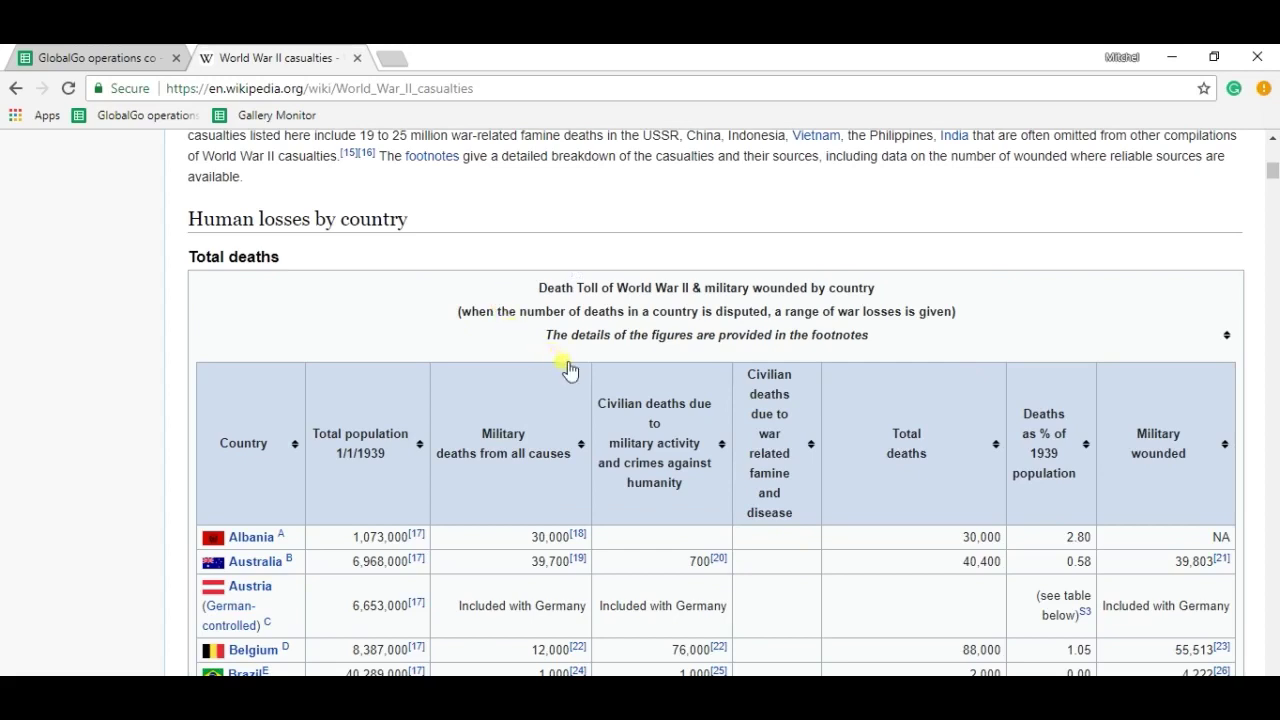
scroll(569, 366, down, 1)
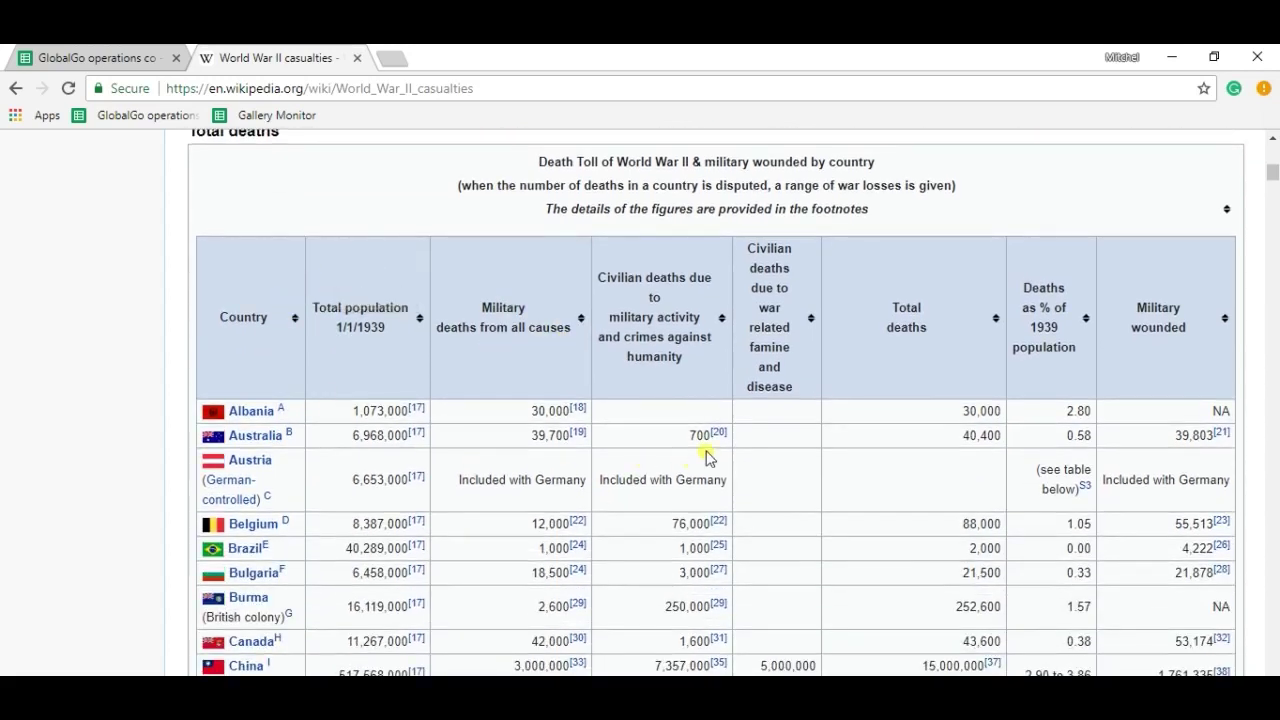
click(75, 57)
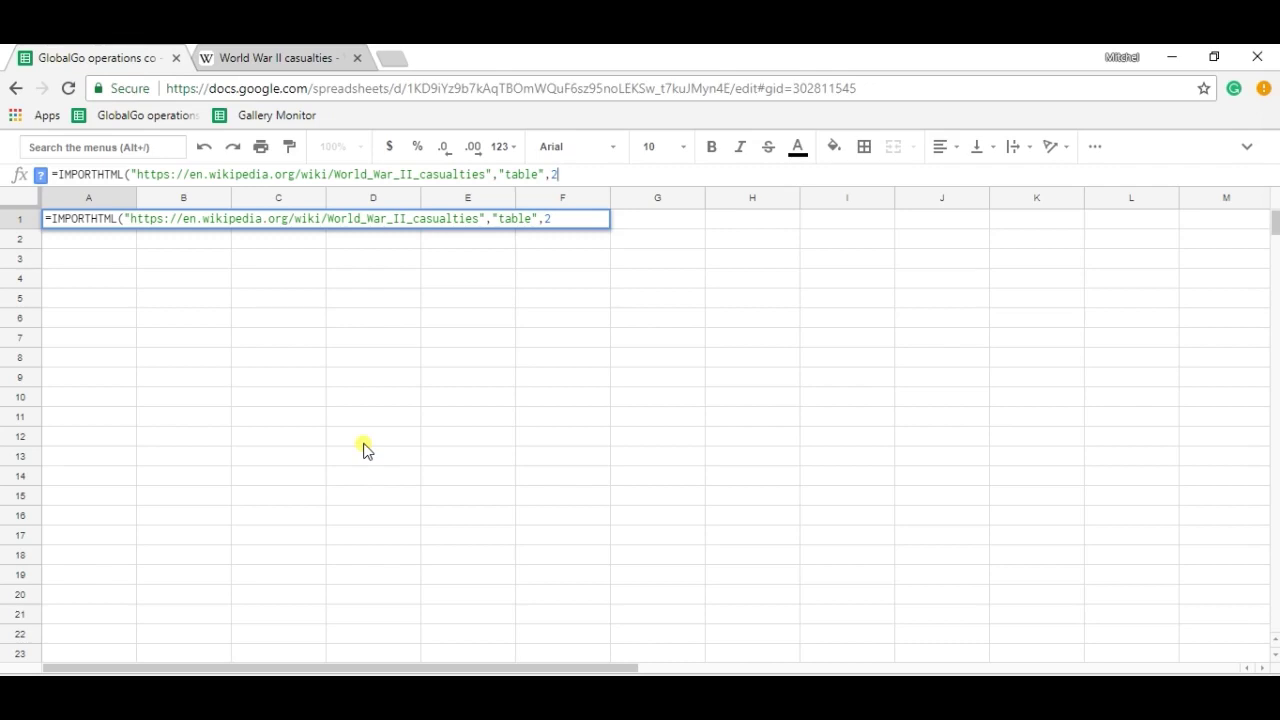
key(Return)
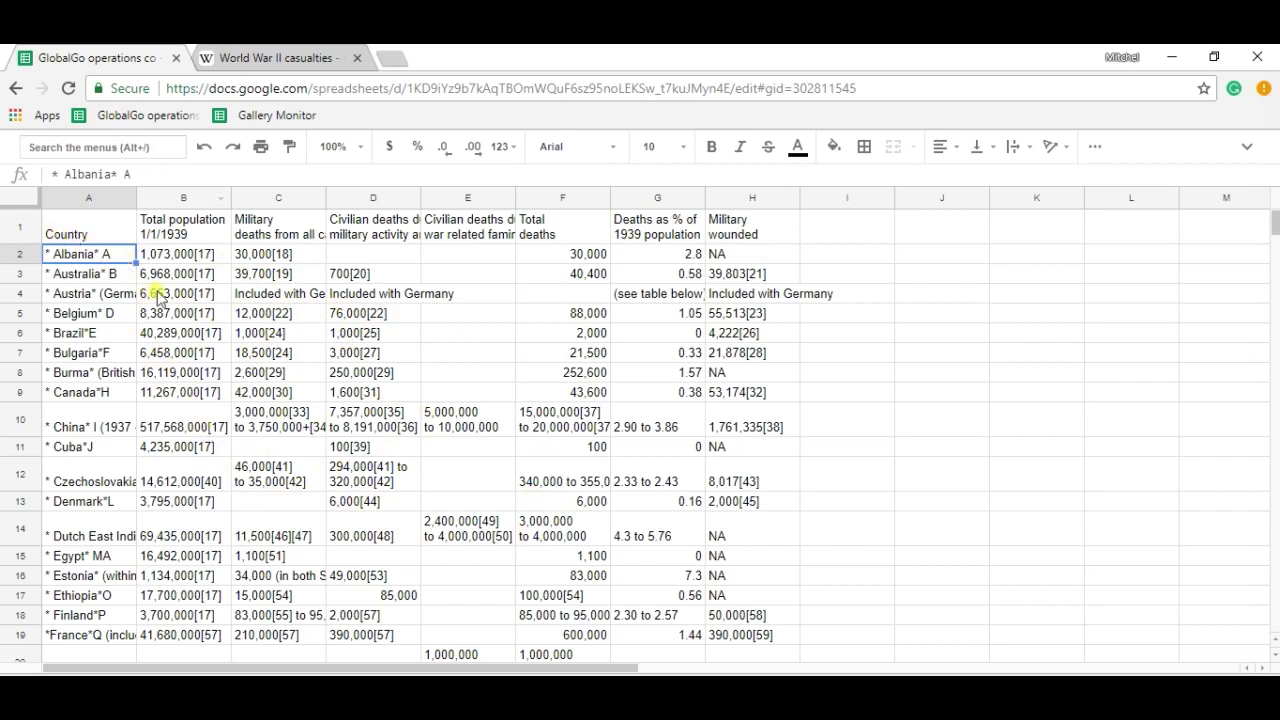
Change A1's IMPORTHTML table index to 1, which returns only the Death Toll captions.
click(99, 232)
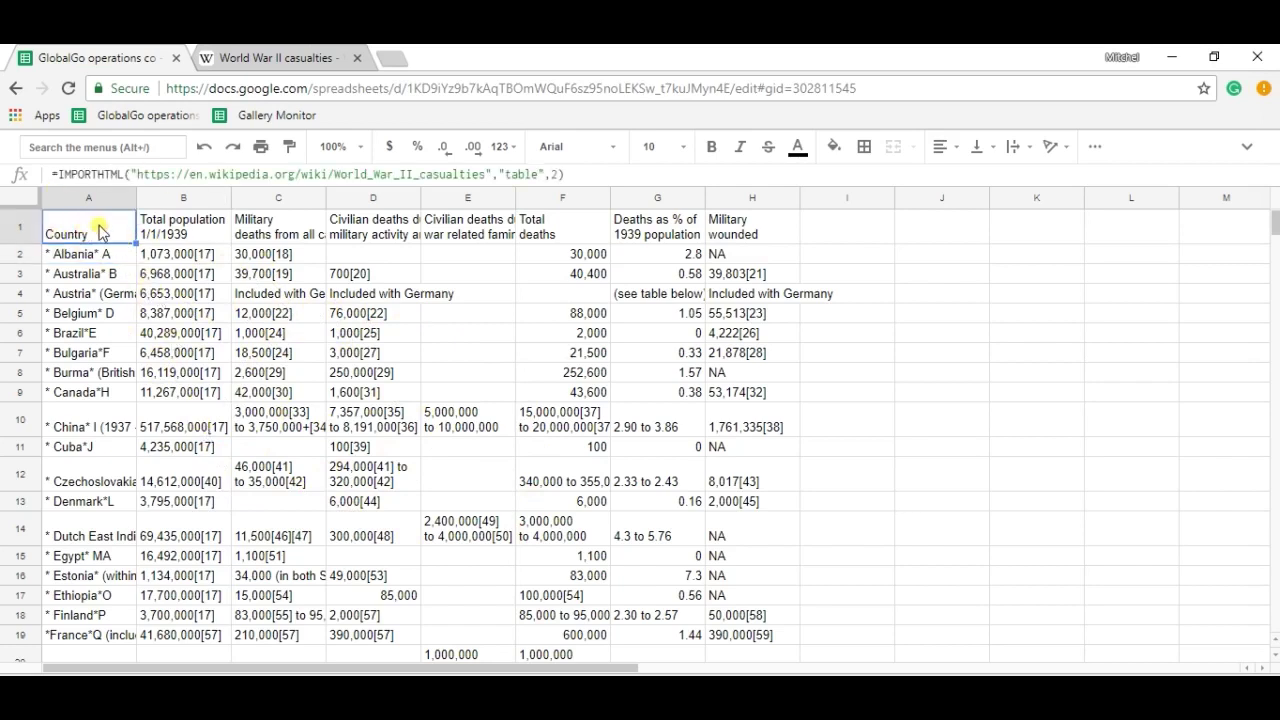
click(555, 173)
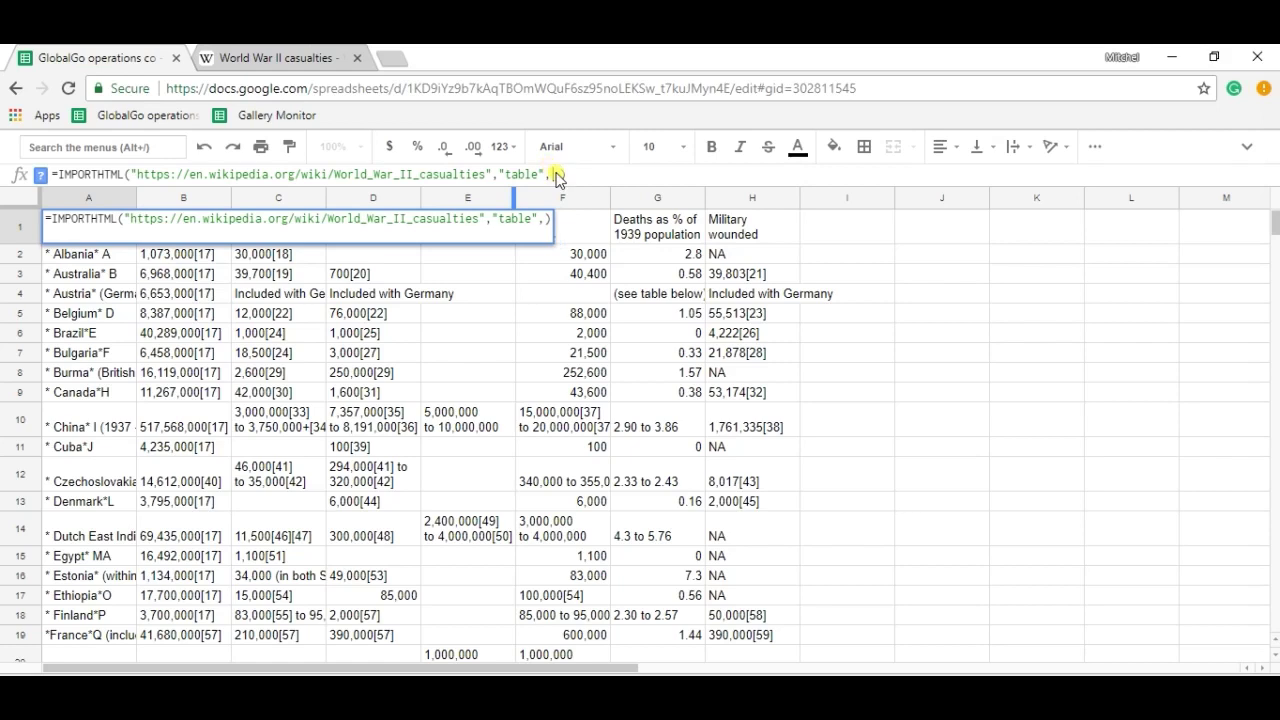
key(Return)
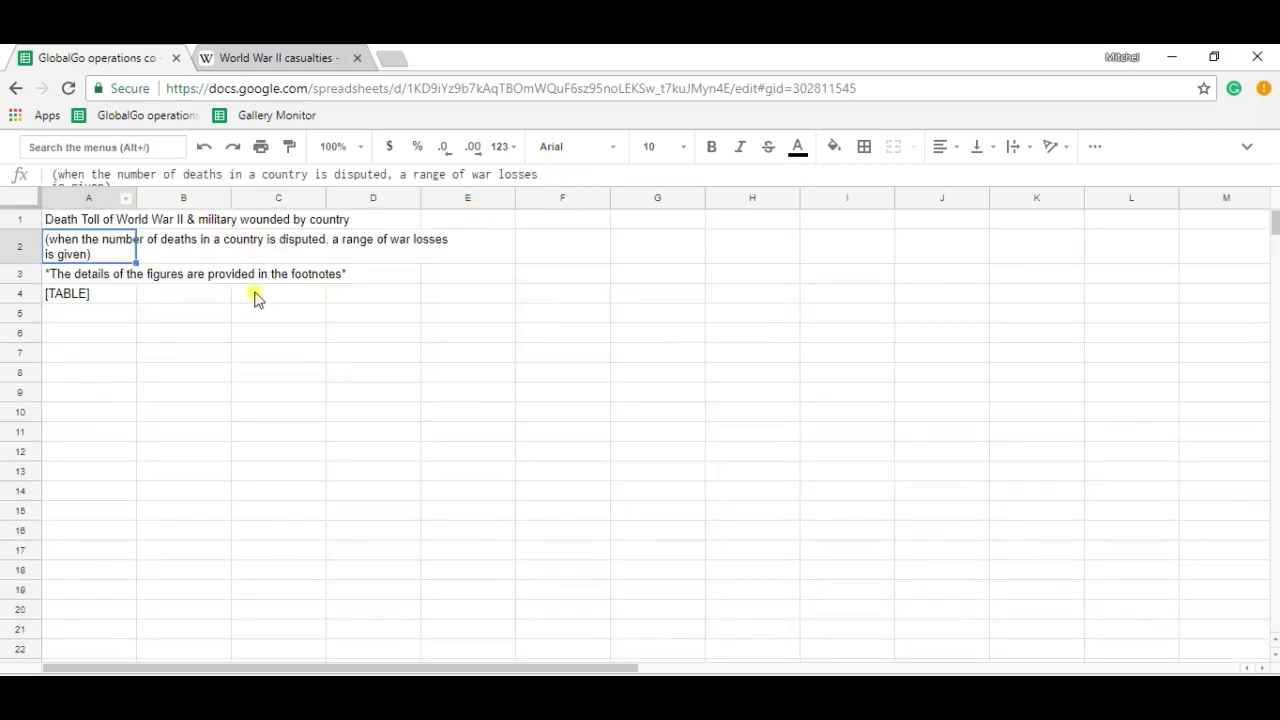
Re-edit the table index to bring back the Country-through-Military-wounded table, and scroll the results.
click(58, 221)
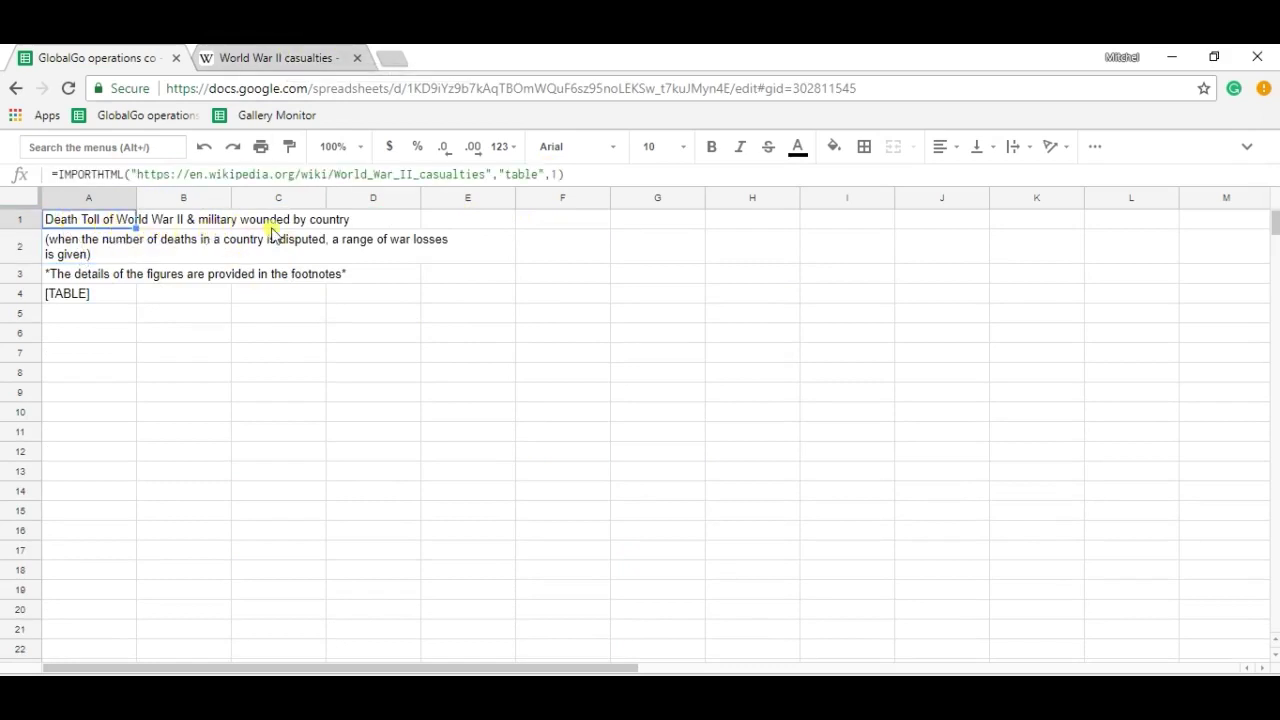
click(268, 57)
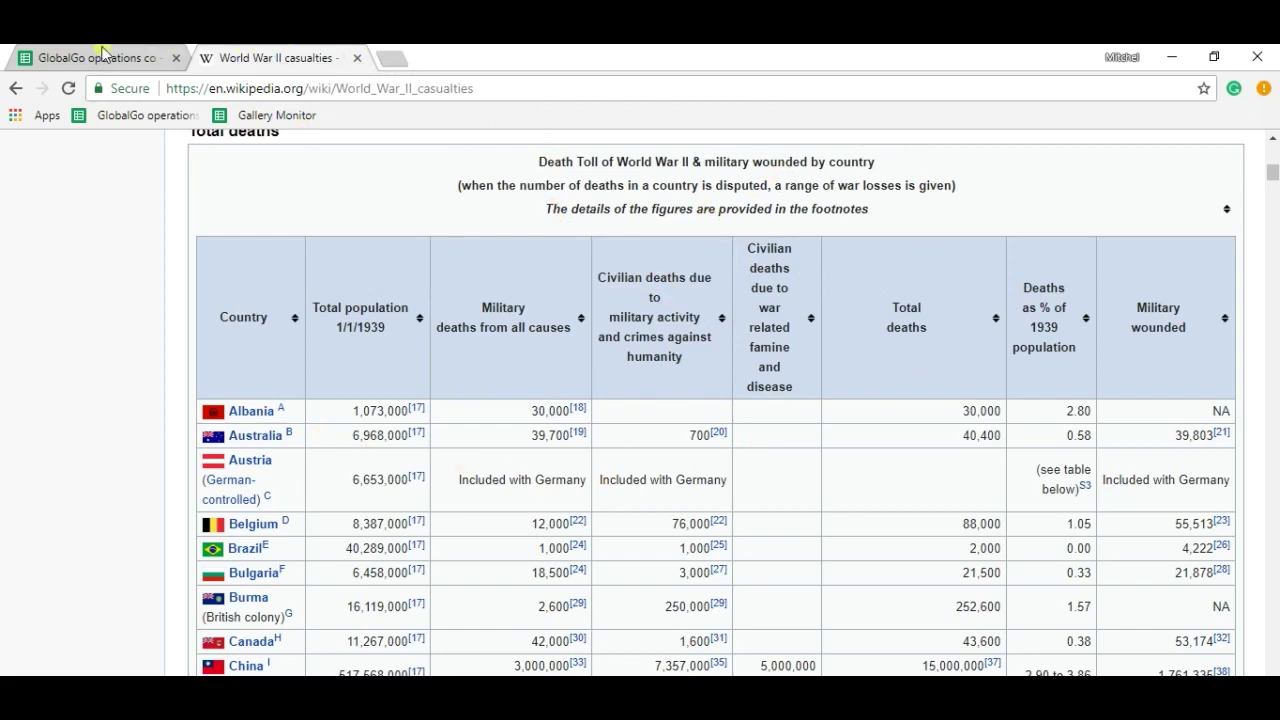
click(136, 57)
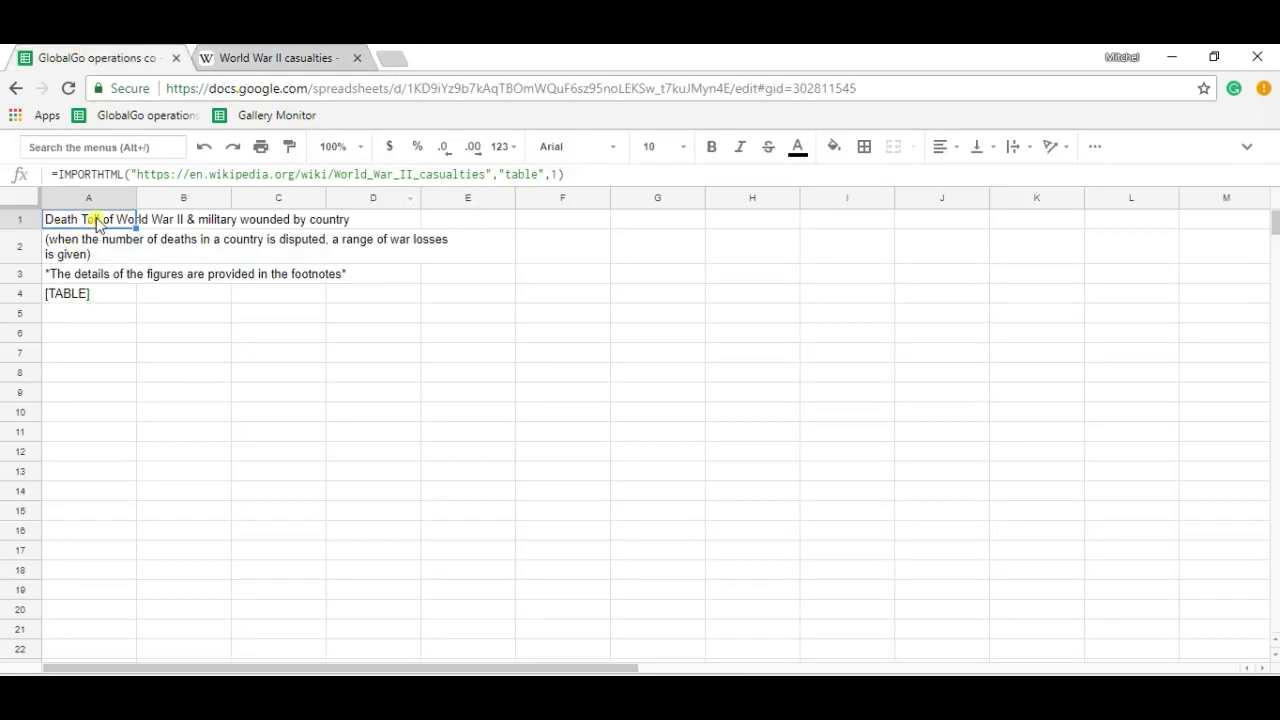
click(561, 175)
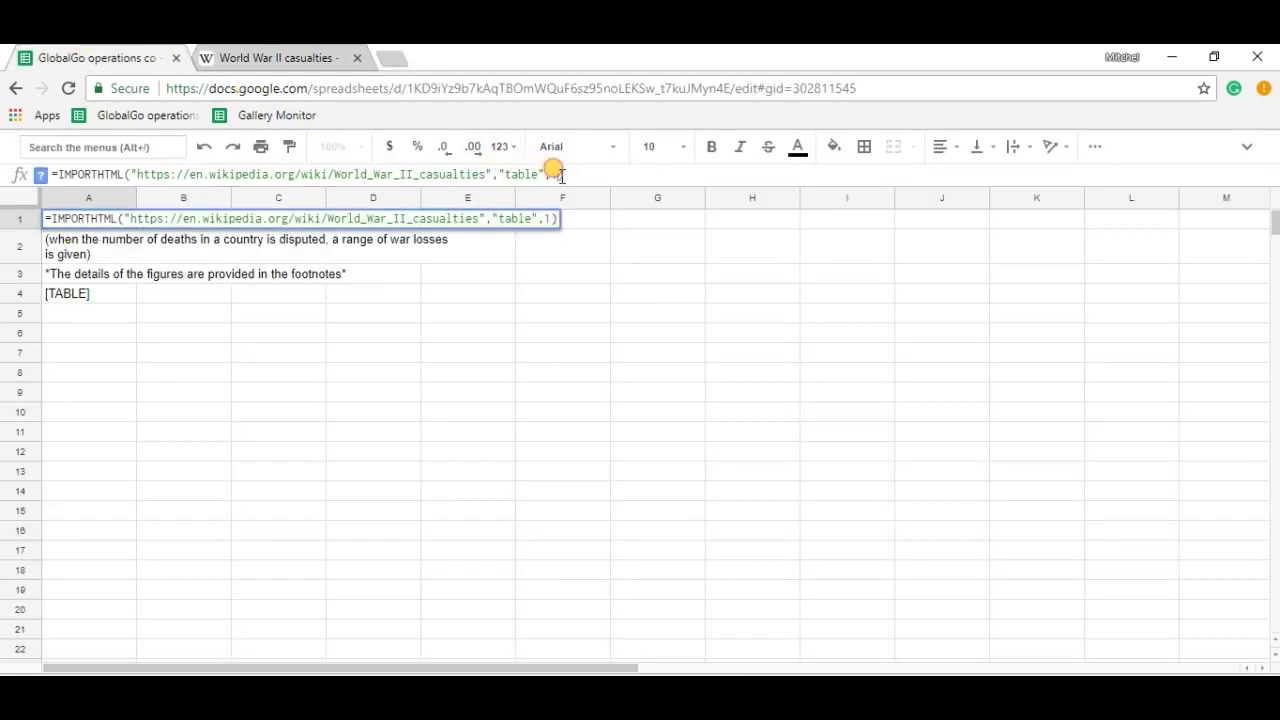
key(Return)
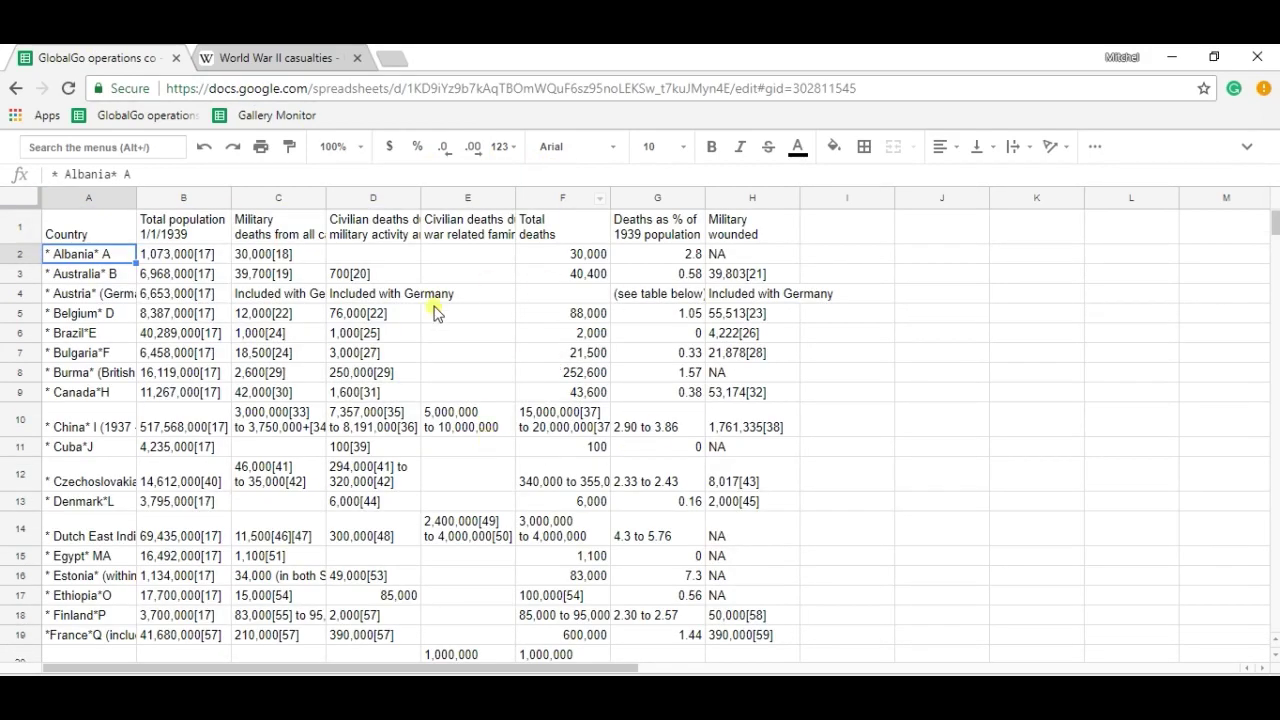
scroll(505, 378, down, 1)
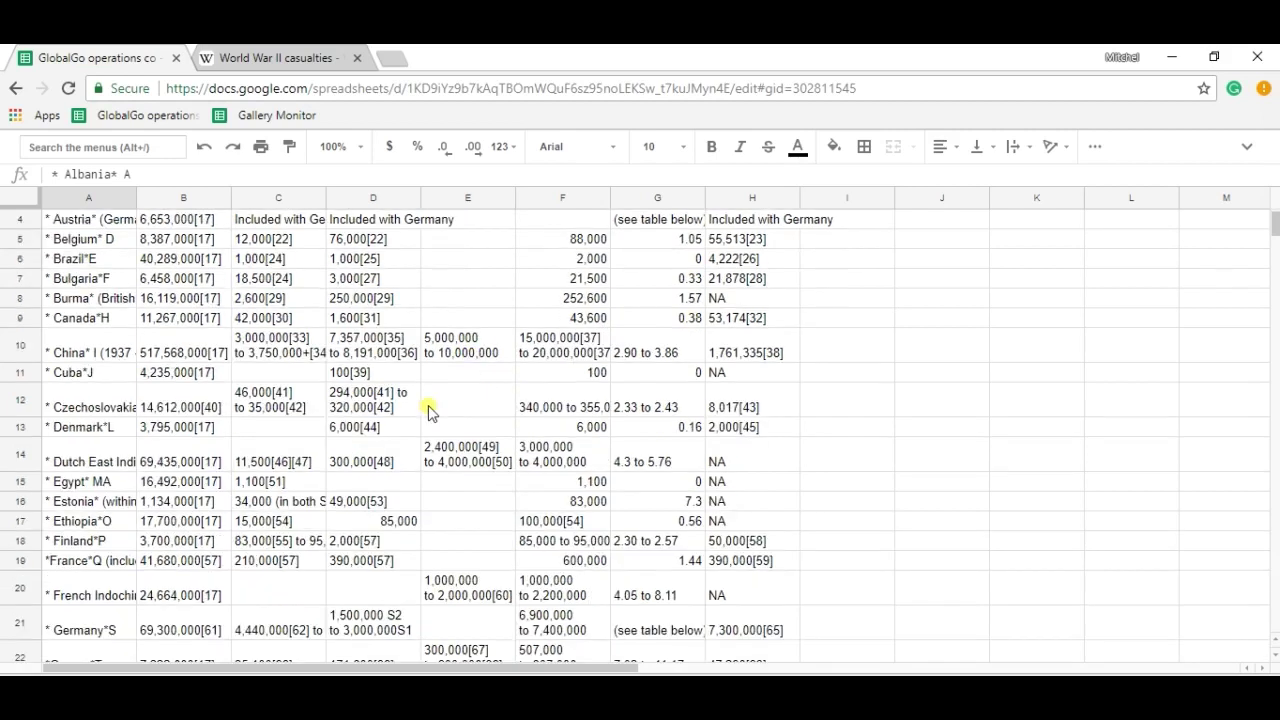